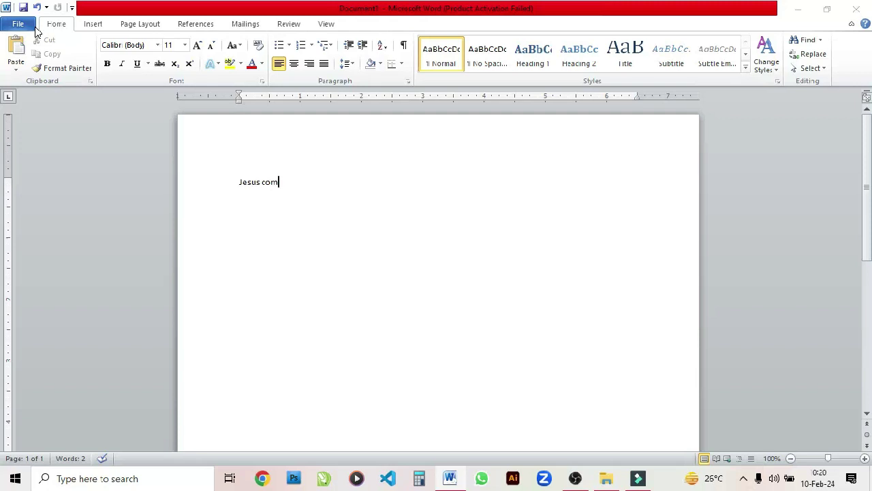
- Review the document information page and the command sets for inserting, page layout, references, mailings, reviewing, viewing and basic formatting
left_click(27, 26)
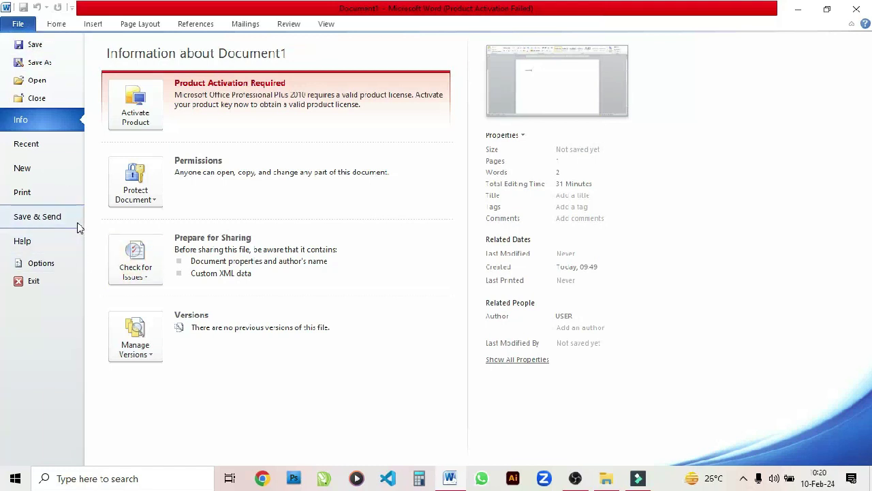
left_click(20, 26)
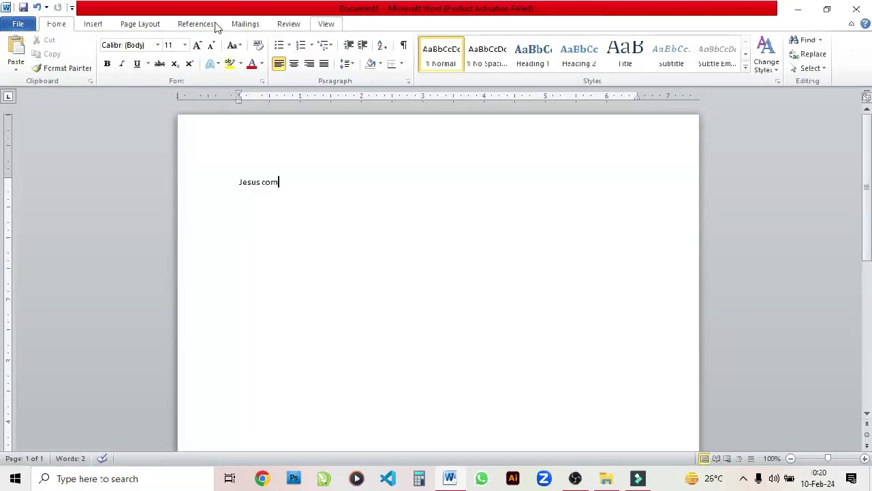
left_click(95, 24)
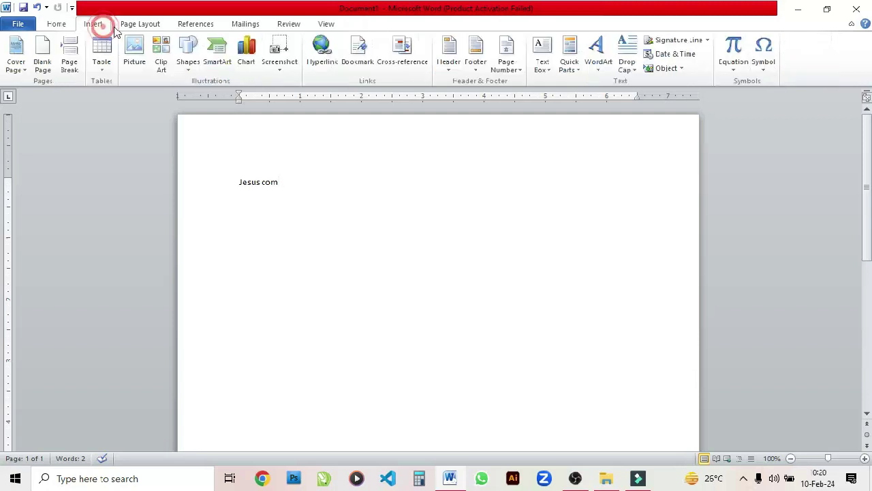
left_click(136, 25)
left_click(197, 24)
left_click(261, 28)
left_click(289, 23)
left_click(324, 26)
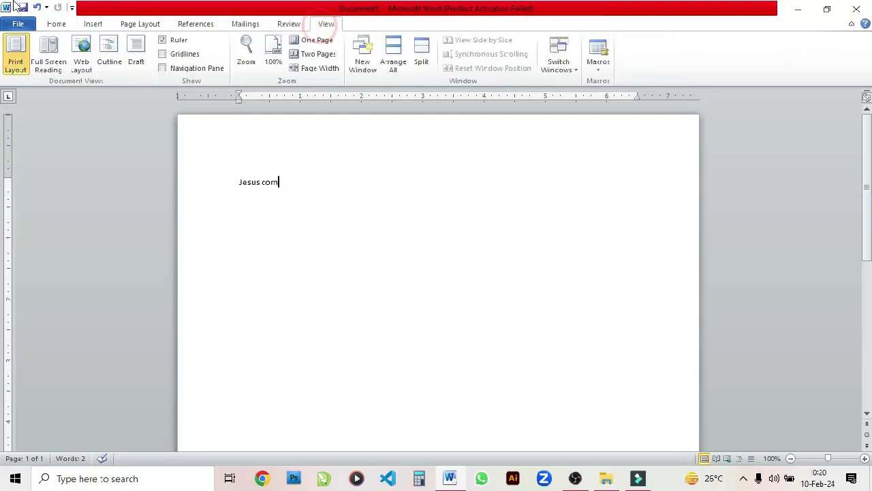
left_click(56, 28)
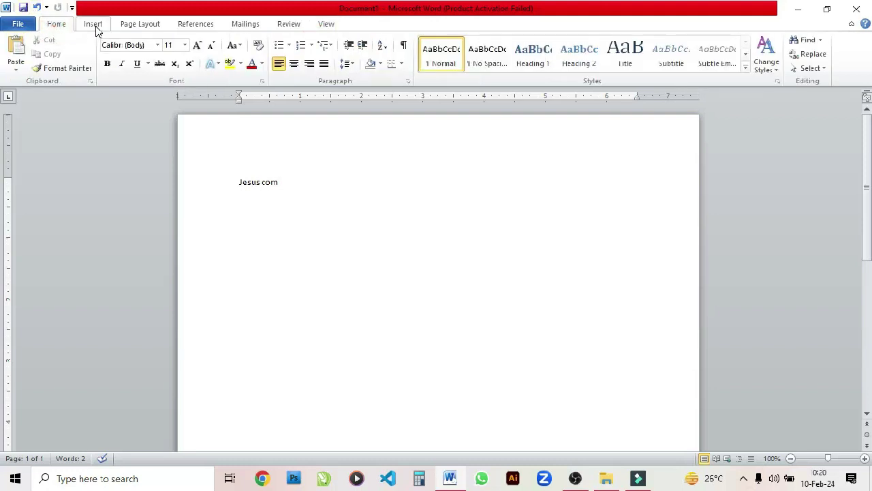
left_click(96, 27)
left_click(60, 28)
left_click(62, 32)
left_click(63, 68)
key("Escape")
left_click(202, 151)
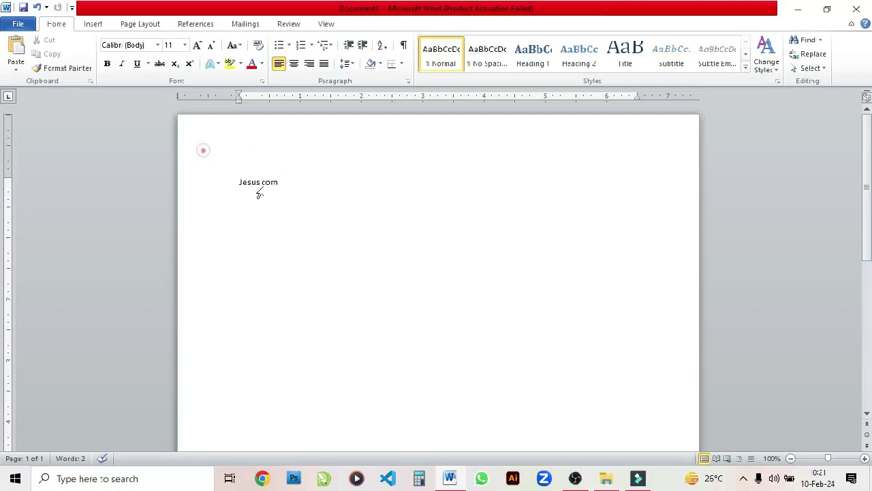
- Replace the text "Jesus com" with a long run of the letter d that wraps onto a second line
left_click(309, 153)
left_click(226, 184)
key("Delete")
left_click(240, 180)
left_click(239, 183)
type("adddddddddddddddddddddddddddd")
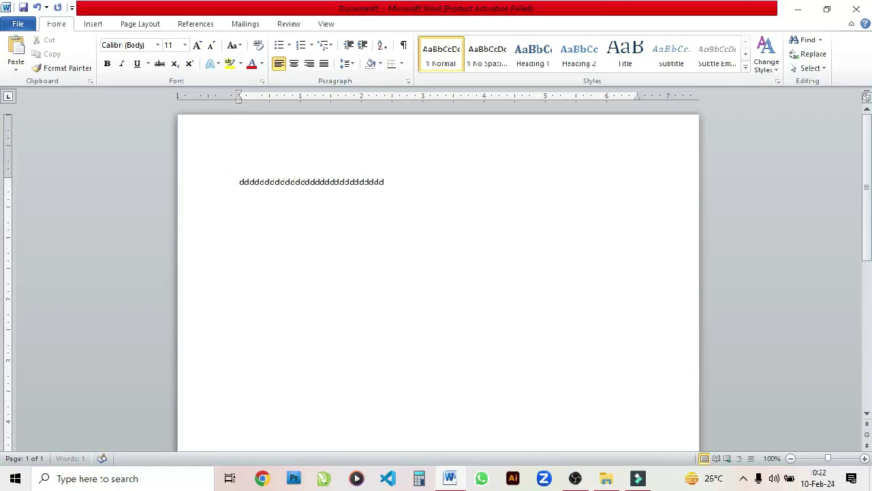
type("ddddddddddddddddddddddddddddddddddddddddddddddd")
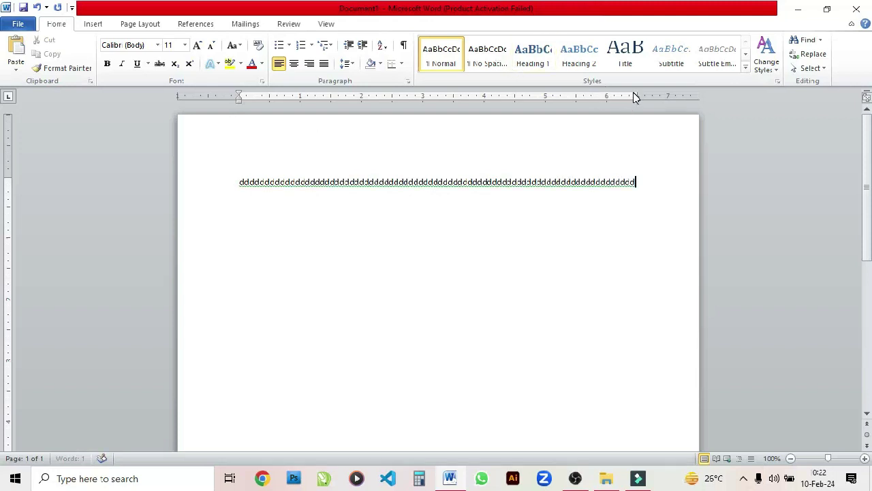
type("ddd")
- Scroll down through the blank part of the page and back up to the text
scroll(4, 171, "down", 2)
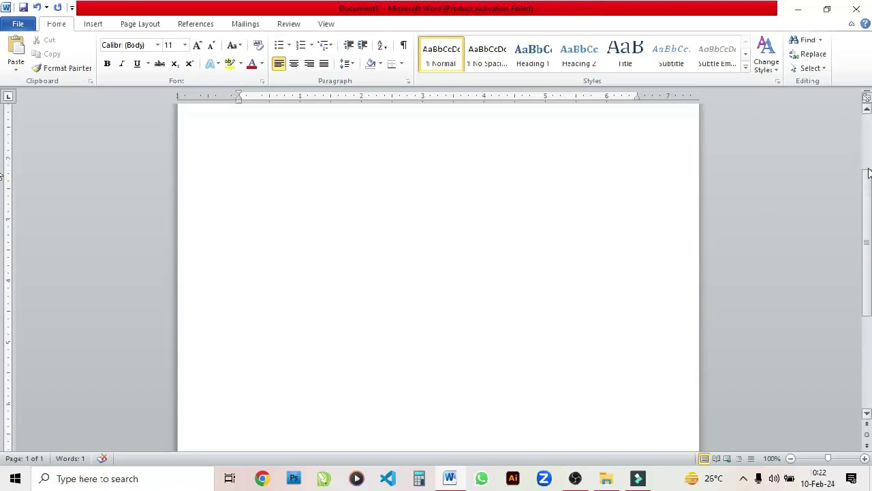
scroll(3, 263, "down", 1)
scroll(3, 204, "up", 3)
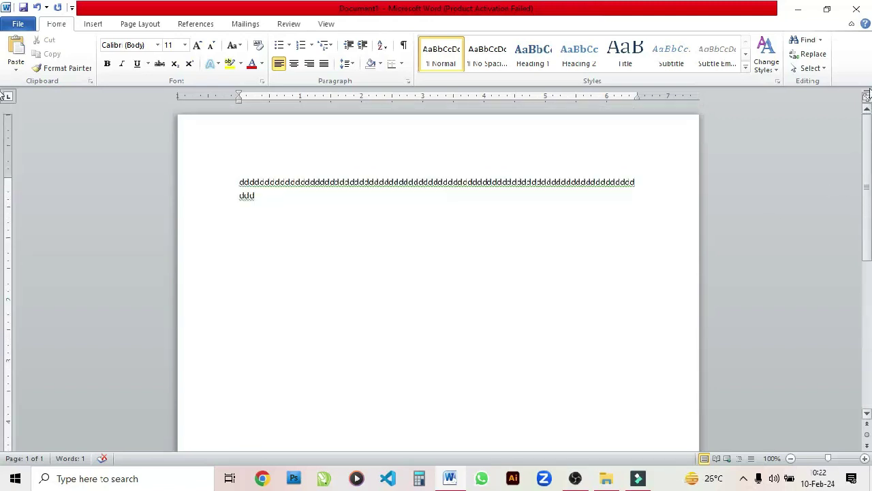
left_click(867, 413)
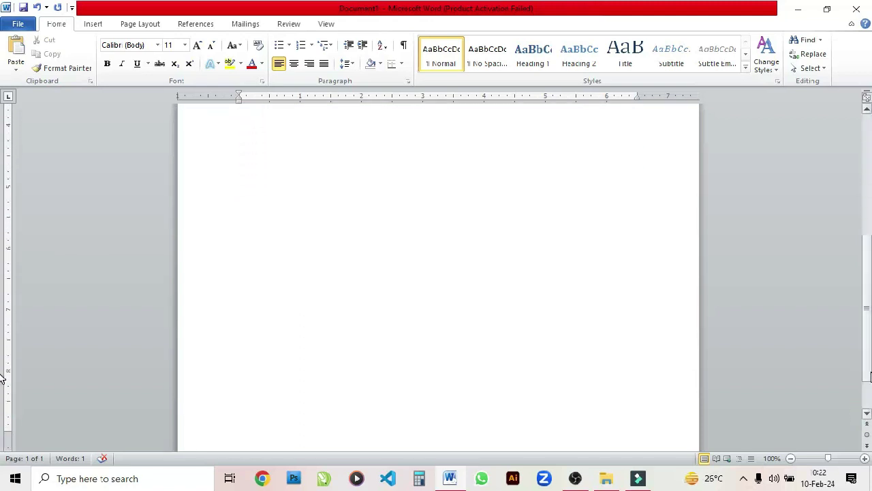
scroll(3, 191, "up", 5)
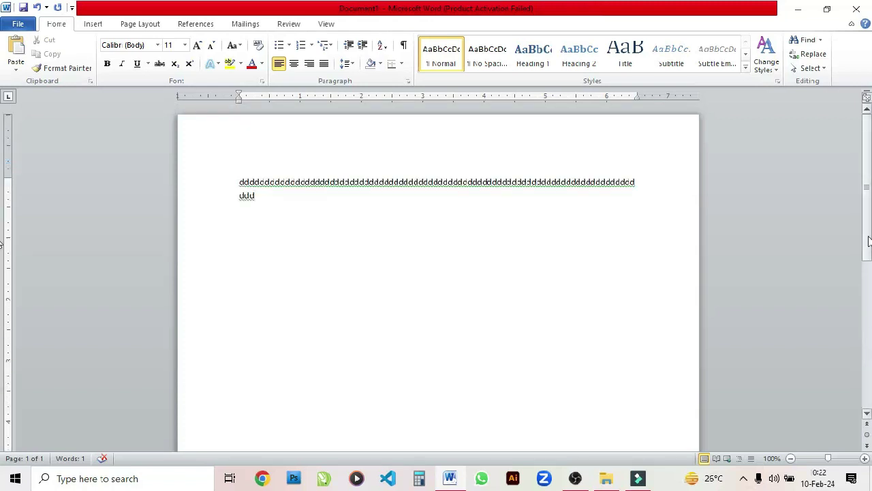
left_click_drag(867, 197, 867, 259)
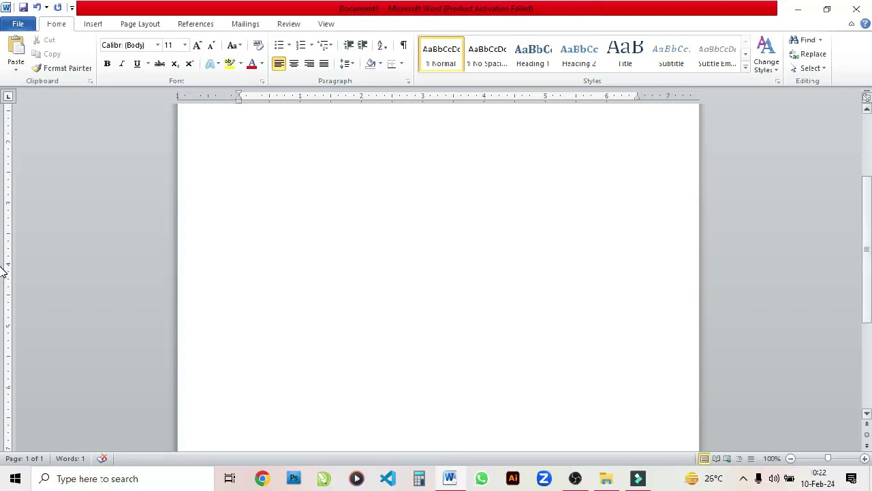
left_click_drag(870, 266, 871, 140)
- Split the run of d letters with a space and add the word "Jesus" at the end of the second line
left_click(407, 193)
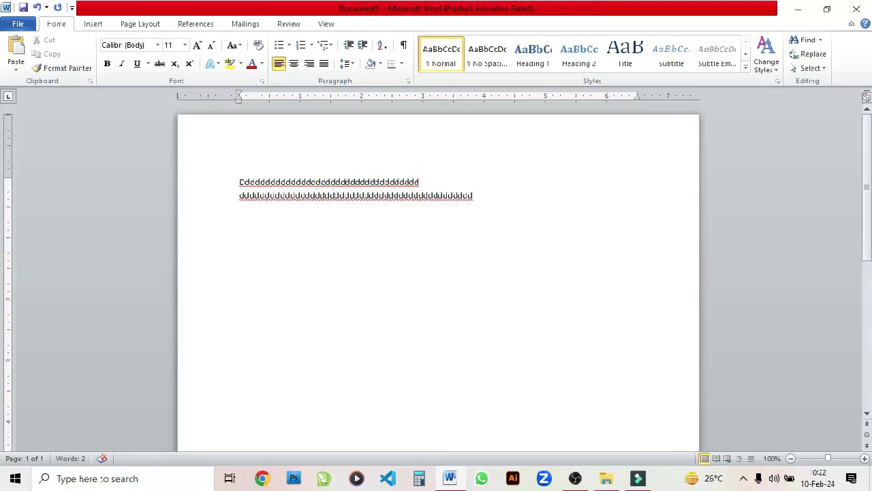
type("Jesus")
- Select the first and second text lines in turn, check the selection's word count, and clear the selection
left_click(228, 182)
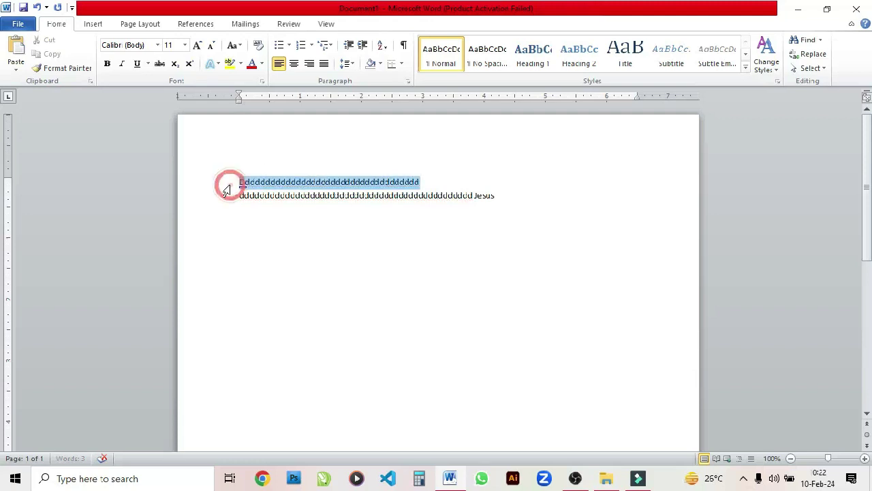
left_click(422, 182)
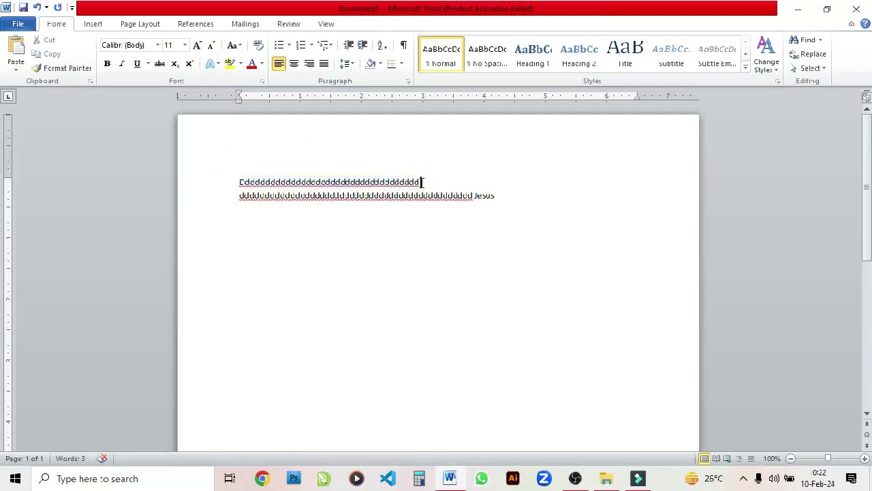
left_click(197, 196)
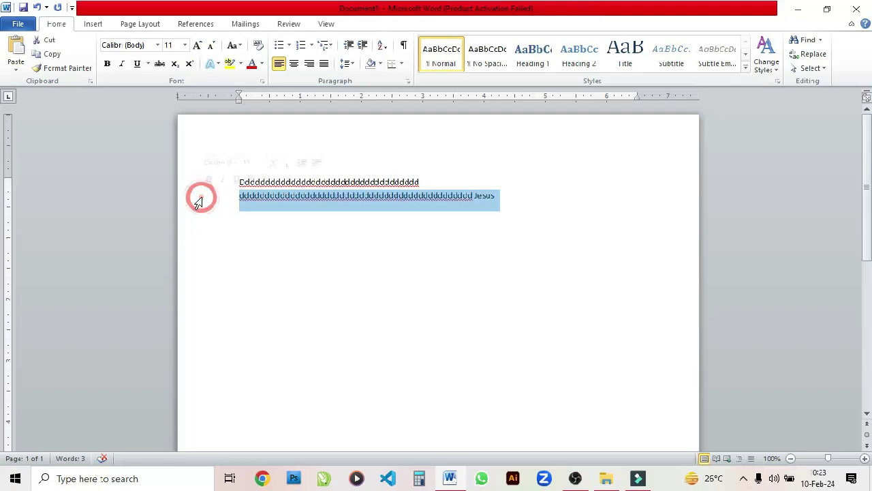
left_click(270, 204)
left_click(216, 182)
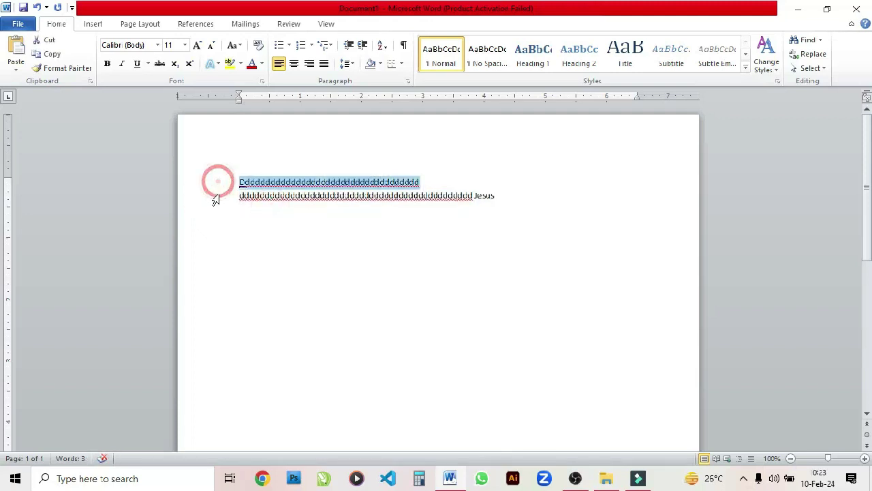
left_click(216, 196)
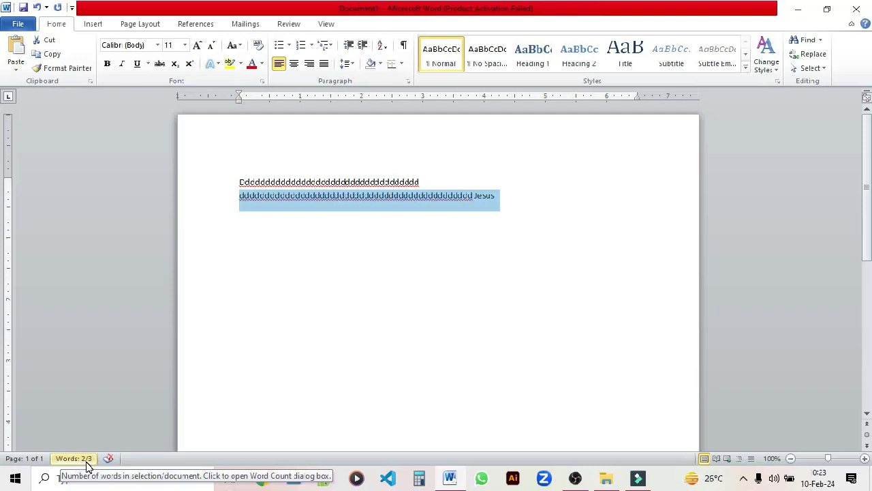
left_click(312, 213)
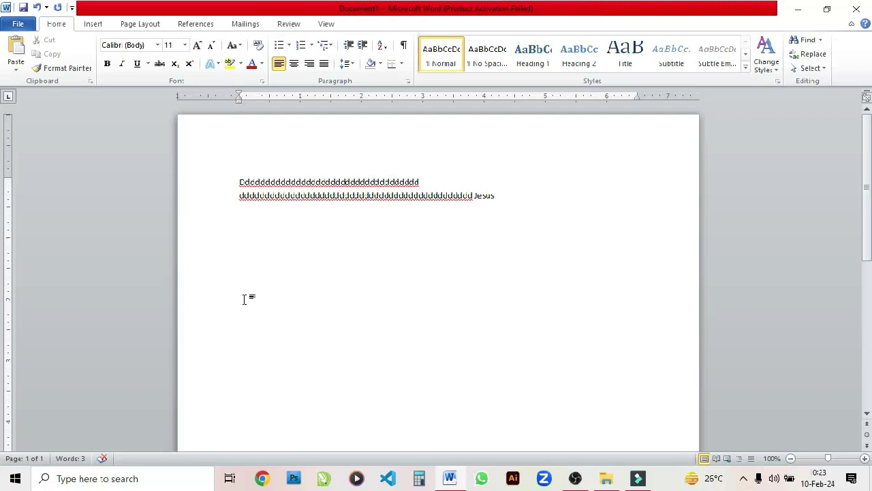
- Examine the Word Count statistics for the whole document and close them
key("ctrl+shift+g")
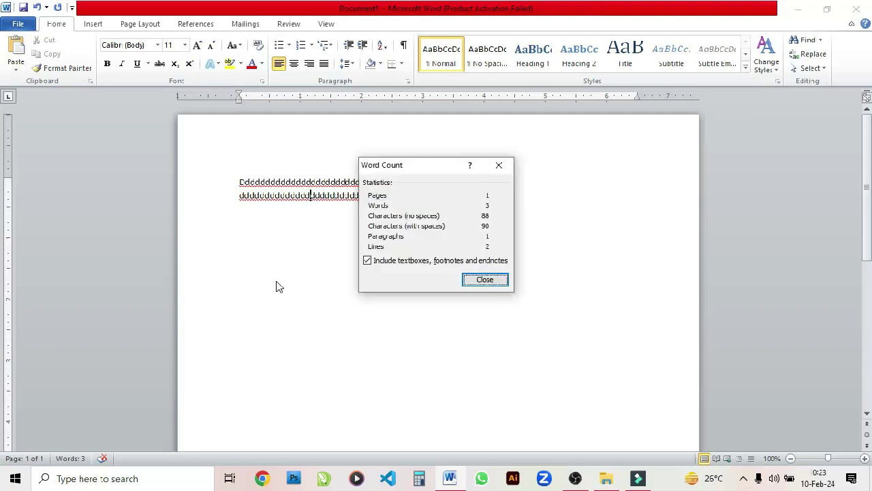
left_click_drag(386, 167, 301, 151)
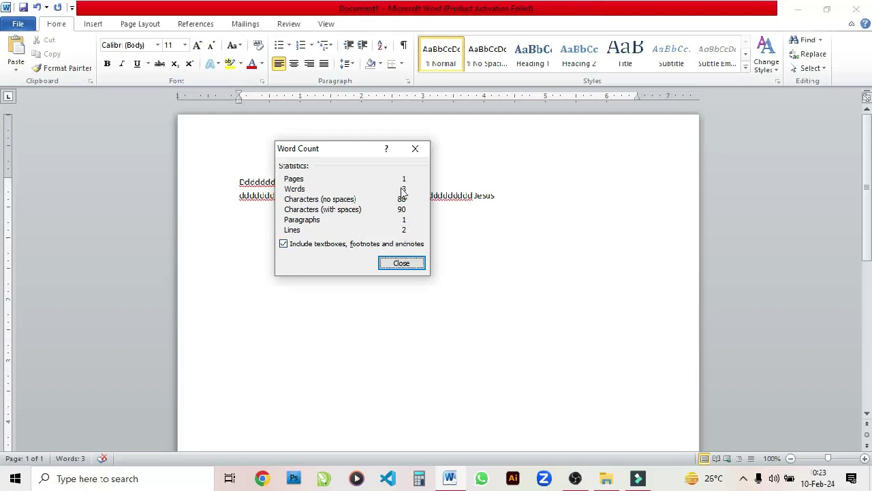
left_click(417, 150)
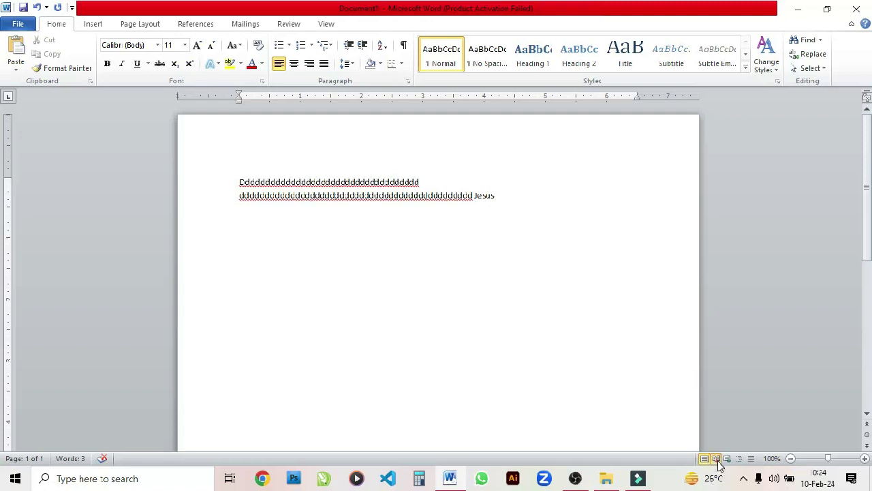
- View the document in Full Screen Reading and return to Print Layout
left_click(716, 461)
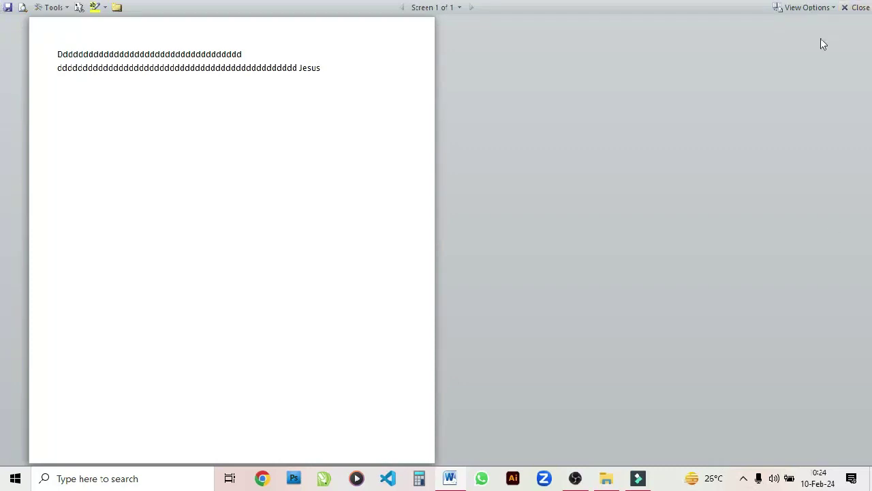
left_click(845, 8)
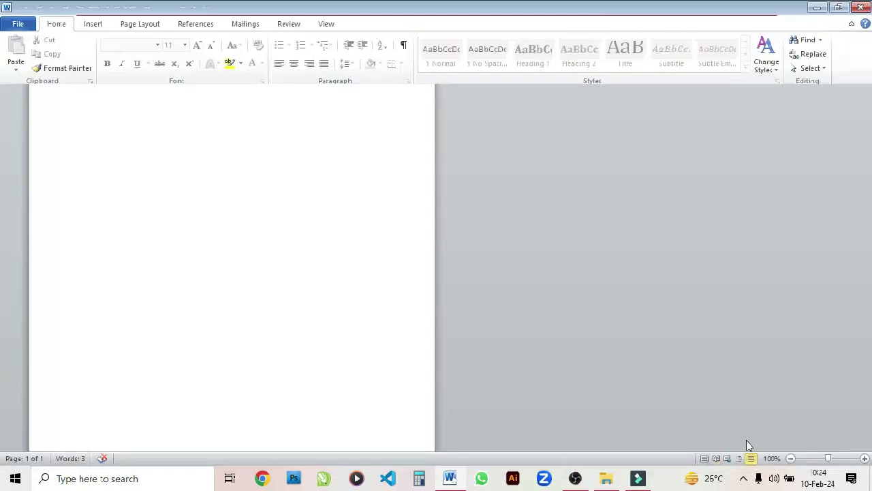
left_click(706, 460)
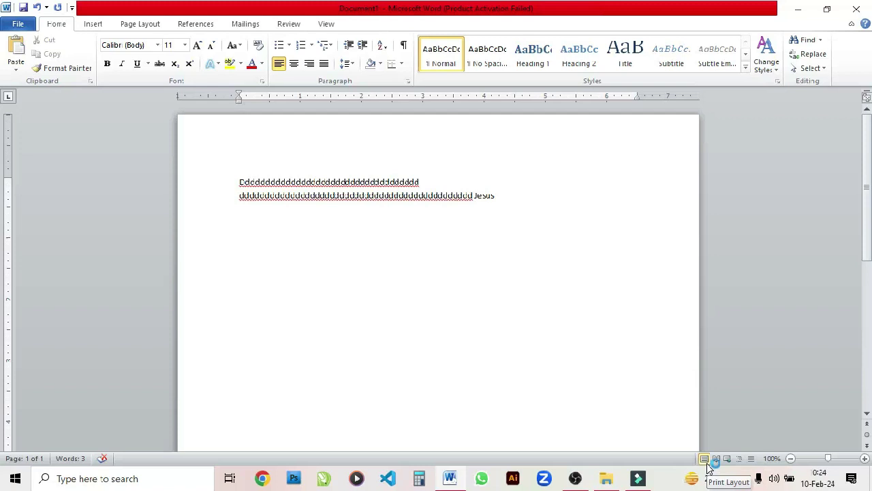
- Zoom in on the document to 220% and reduce the zoom to 148%
left_click(830, 458)
mouse_move(835, 462)
left_mouse_down()
mouse_move(813, 469)
mouse_move(801, 459)
mouse_move(842, 457)
left_mouse_up()
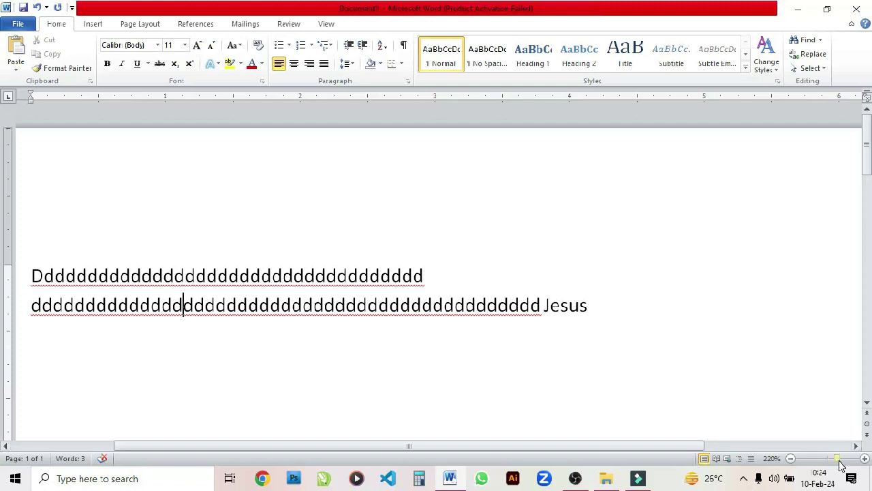
mouse_move(841, 457)
left_mouse_down()
mouse_move(816, 461)
mouse_move(836, 462)
left_mouse_up()
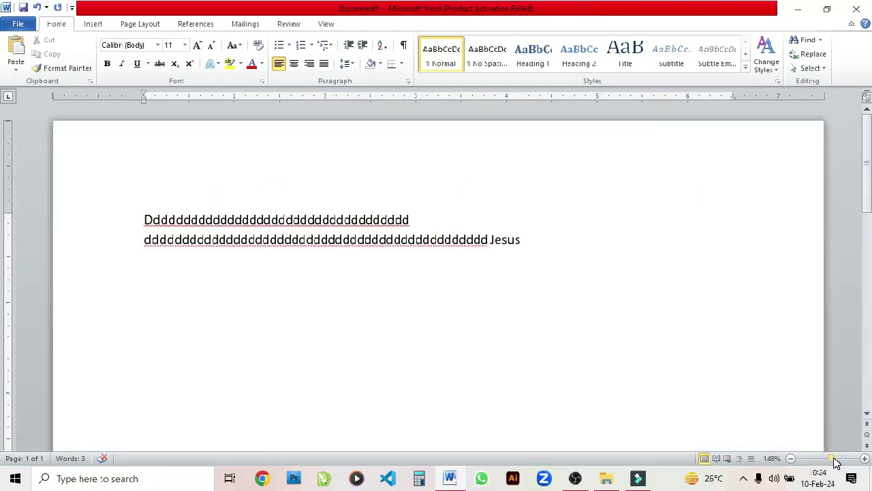